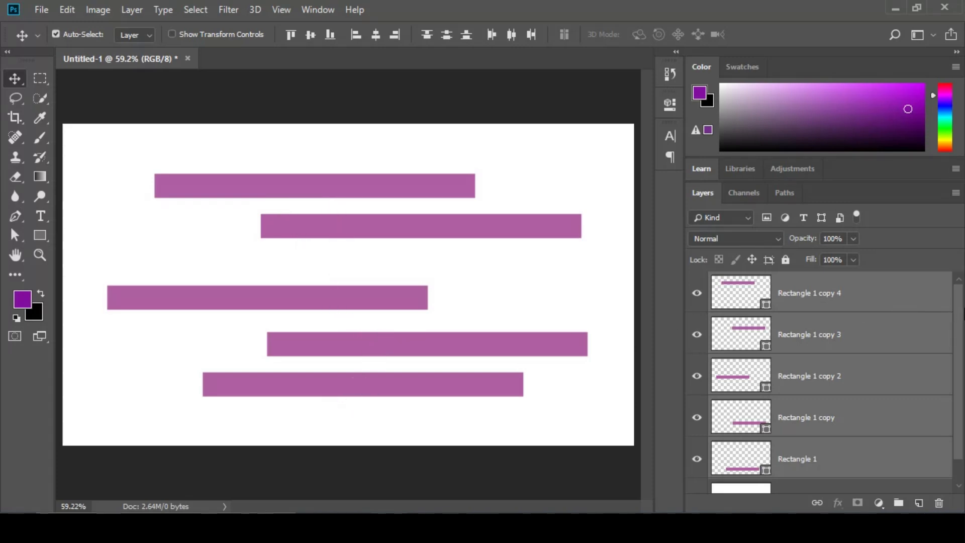
Select all five rectangle layers, from Rectangle 1 copy 4 down to Rectangle 1, and align their left edges.
scroll(922, 307, down, 1)
scroll(854, 301, up, 1)
click(830, 293)
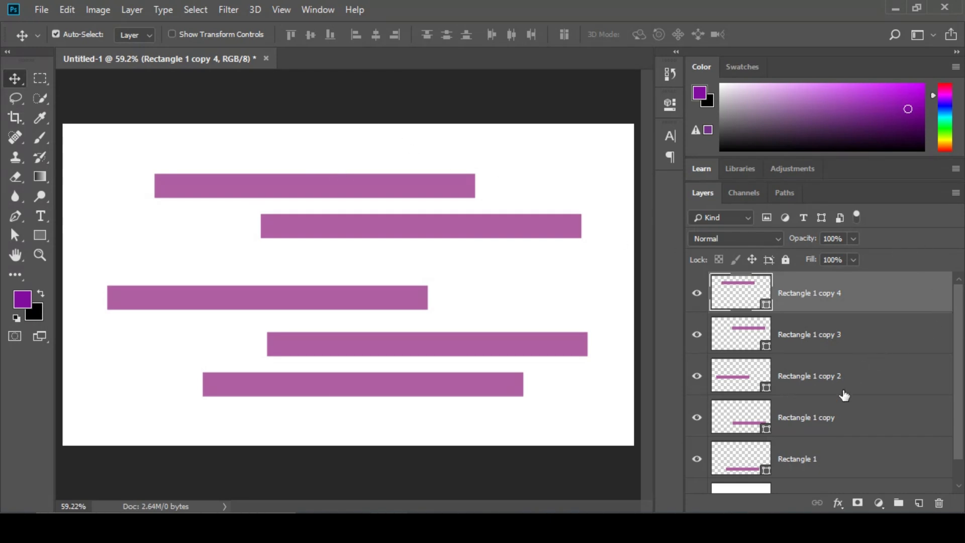
shift+click(838, 463)
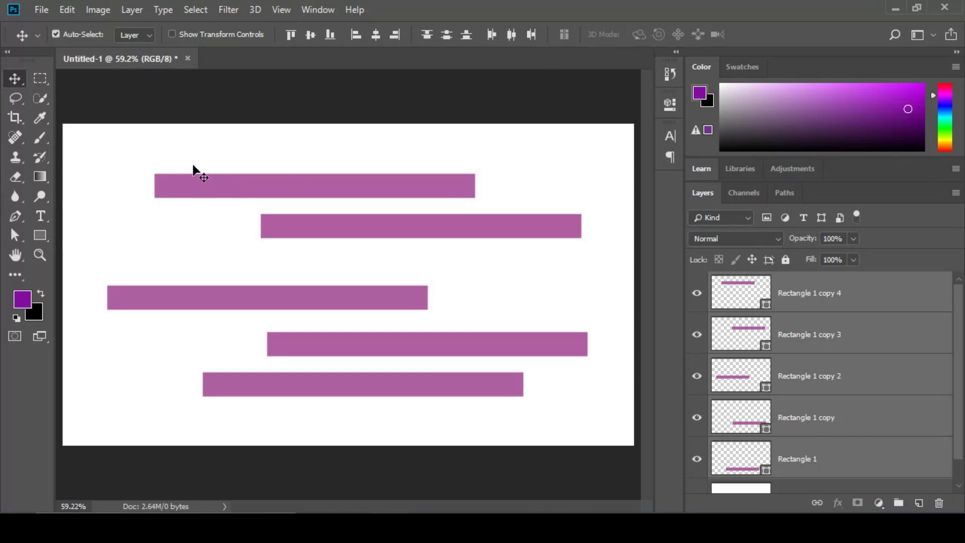
click(357, 42)
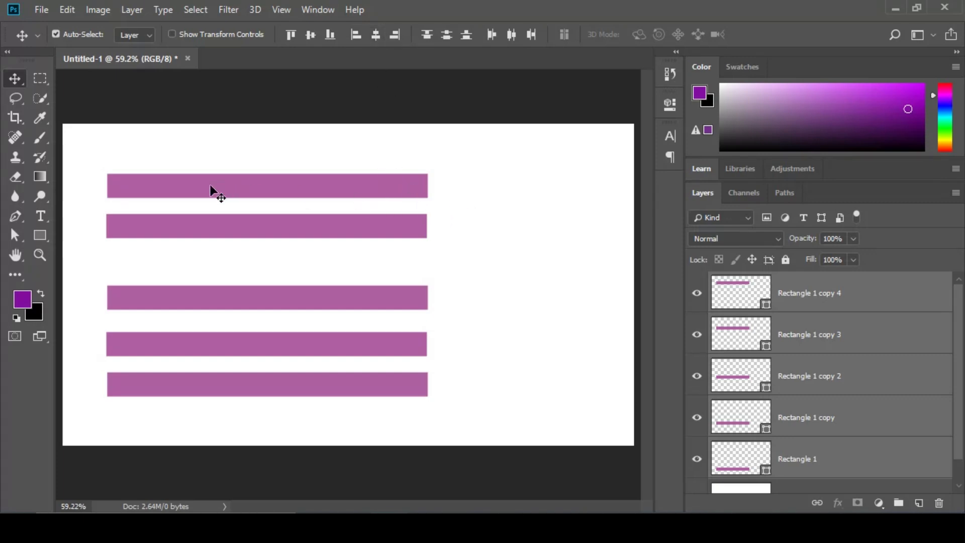
click(455, 183)
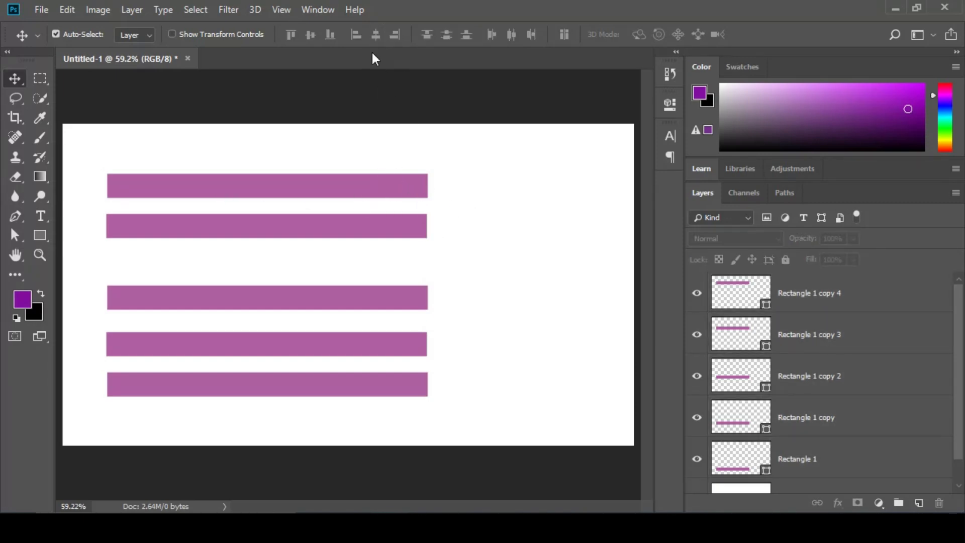
drag(102, 153, 436, 394)
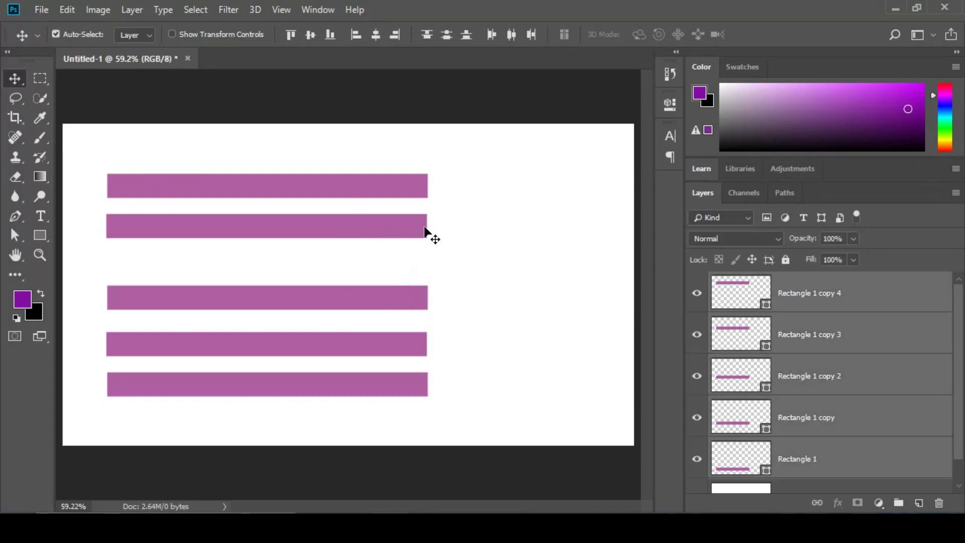
click(521, 243)
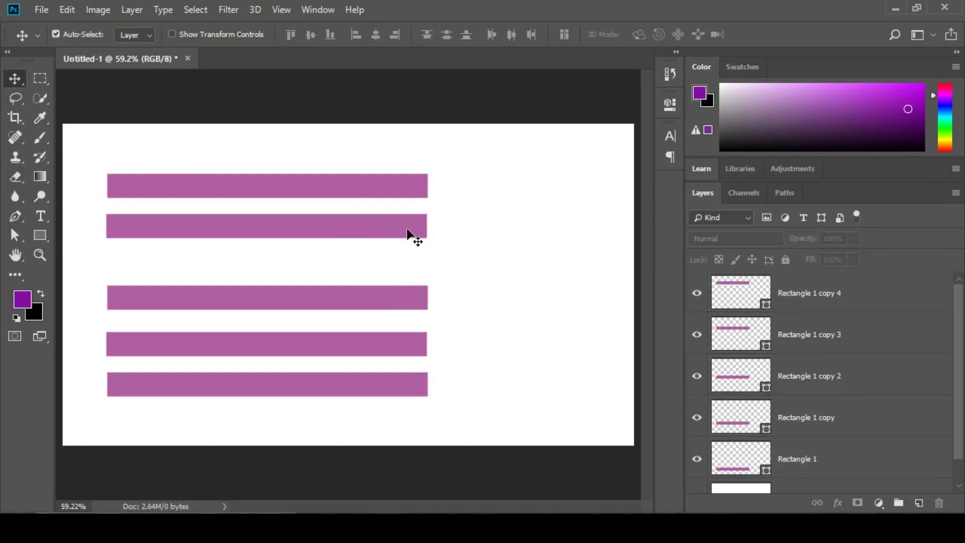
Shorten the second bar from the top to about 85% width and the third bar to about 70% width with Free Transform.
click(407, 230)
key(ctrl+t)
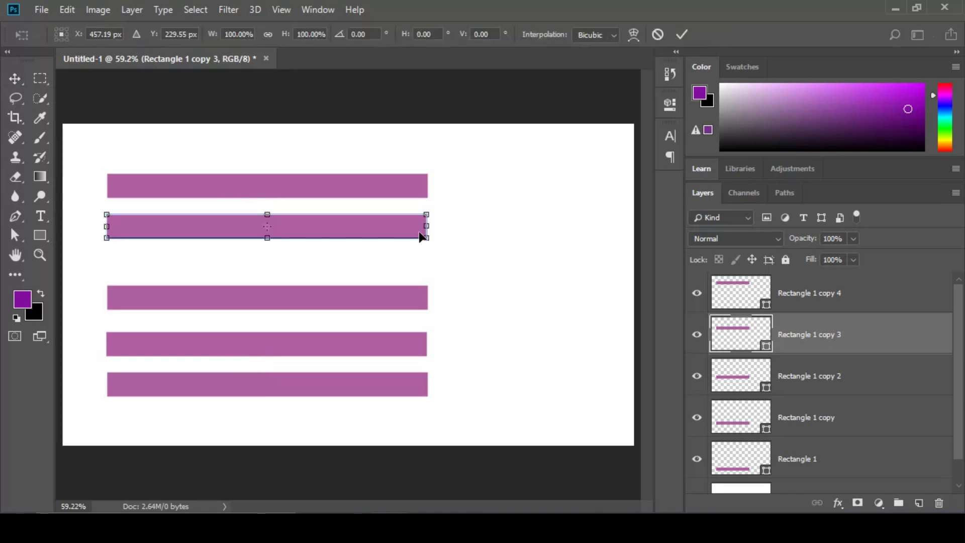
drag(420, 237, 381, 236)
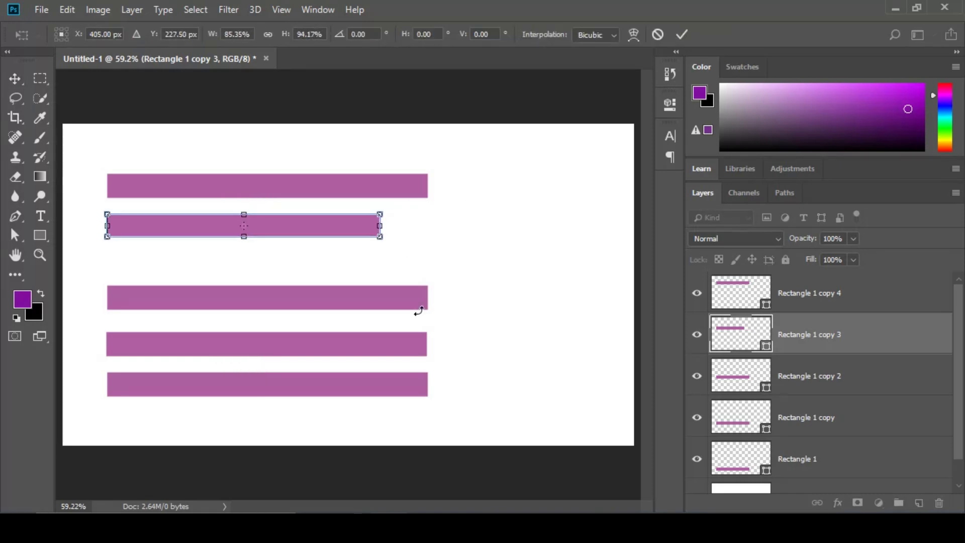
key(Return)
click(412, 296)
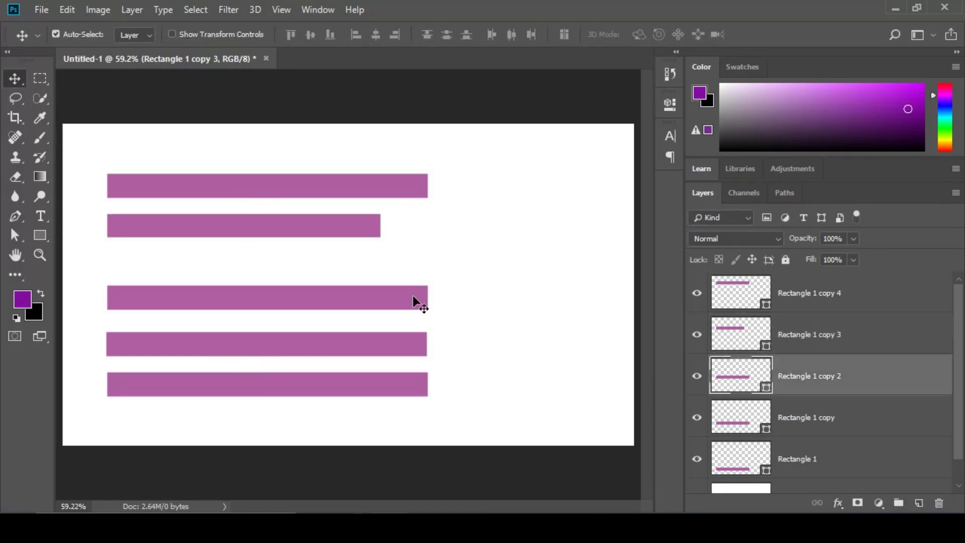
key(ctrl+t)
drag(427, 309, 330, 308)
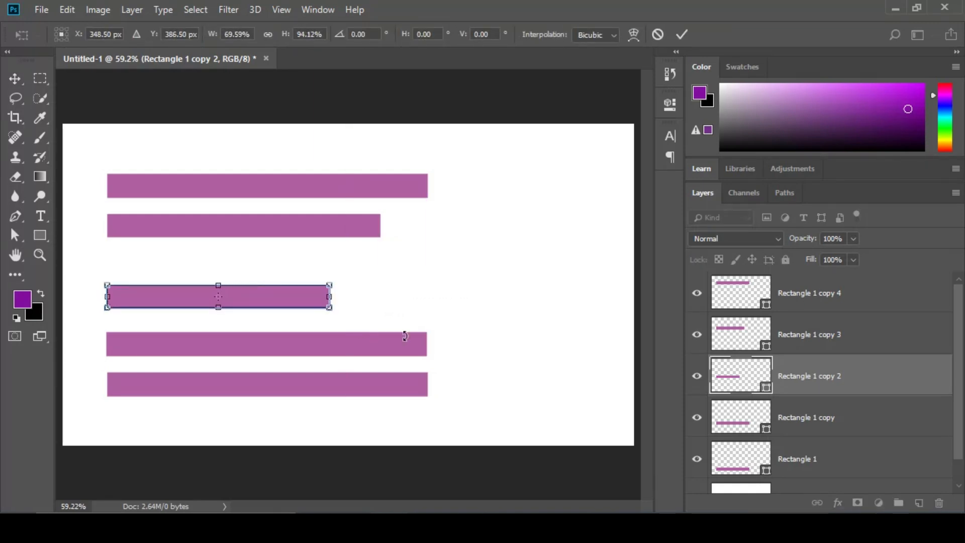
key(Return)
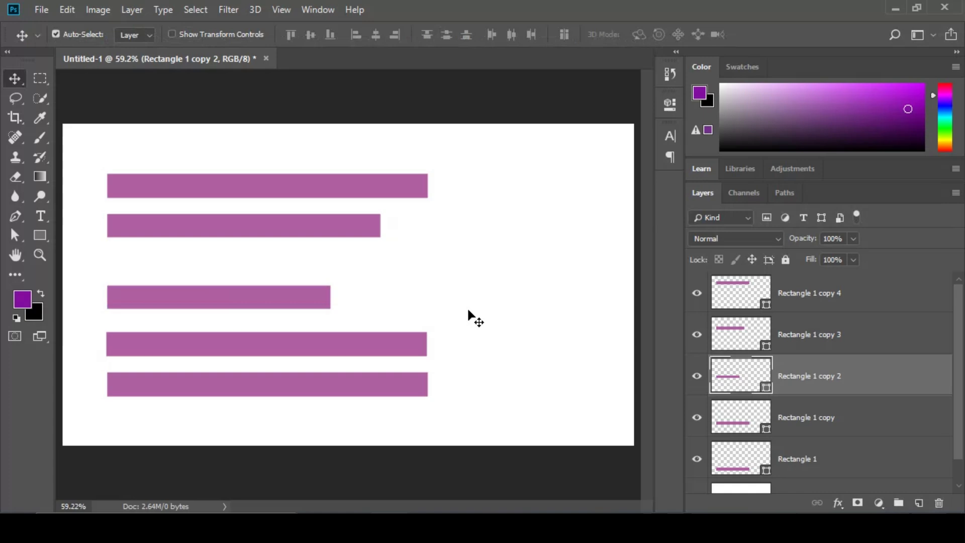
Lengthen the fourth bar from the top to about 121% of its width with Free Transform.
click(415, 339)
key(ctrl+t)
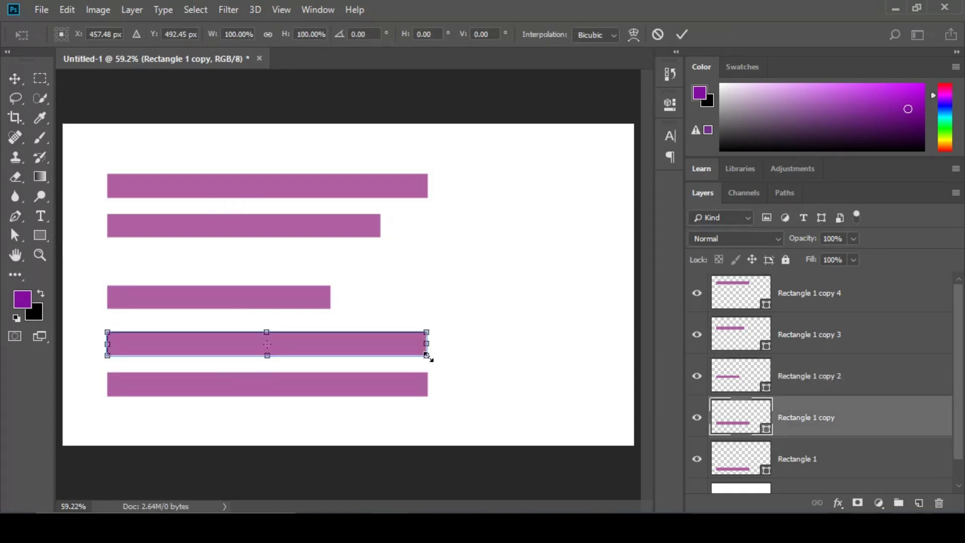
drag(427, 356, 493, 358)
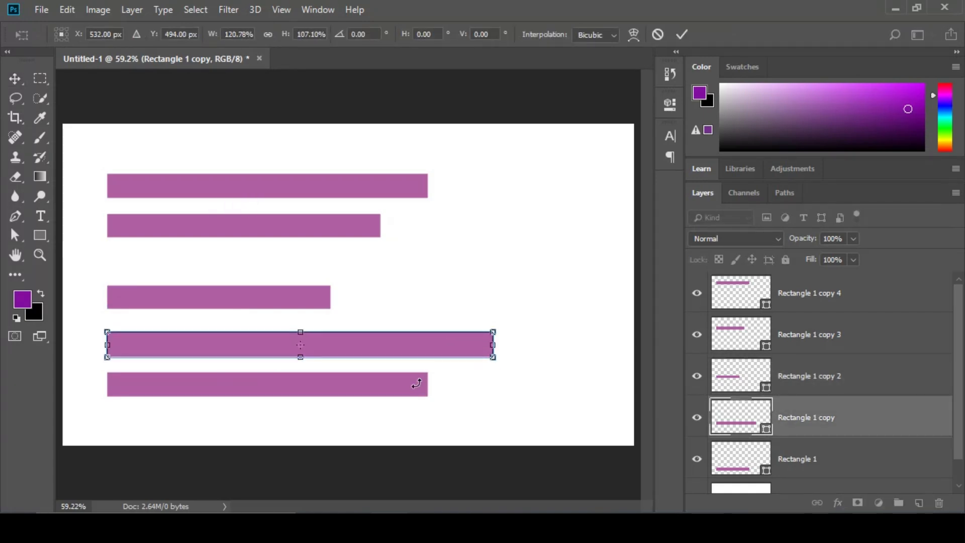
key(Return)
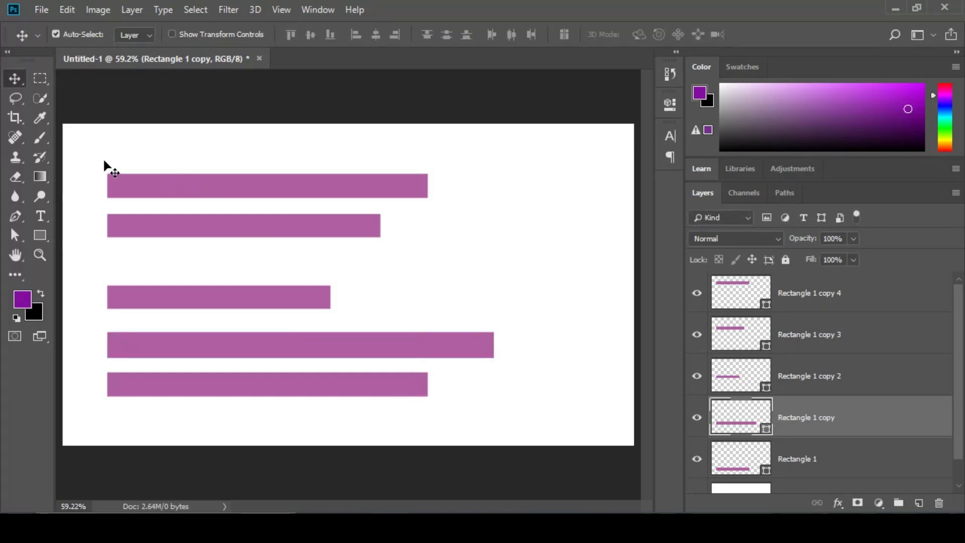
Select all five bars and align them by their horizontal centers, and then by their right edges.
drag(105, 163, 517, 405)
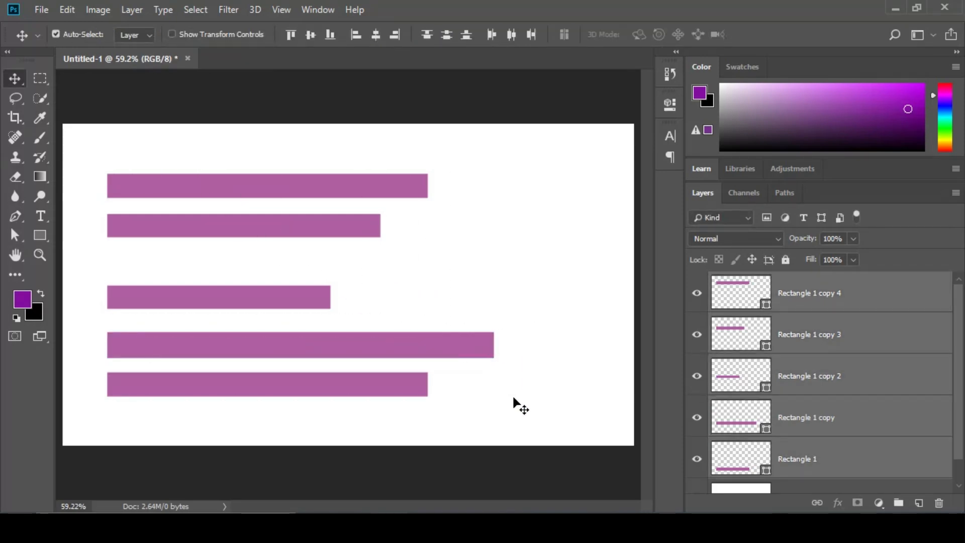
click(376, 36)
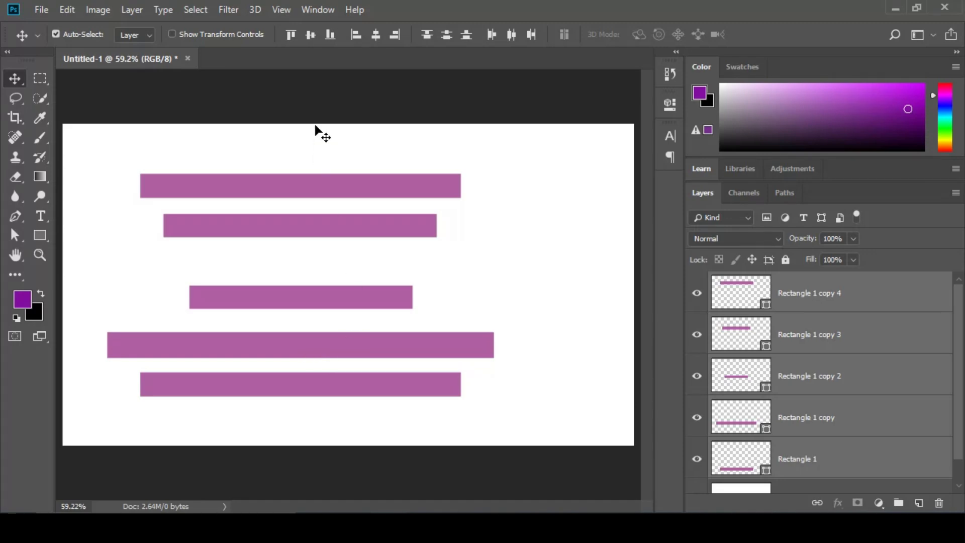
click(400, 38)
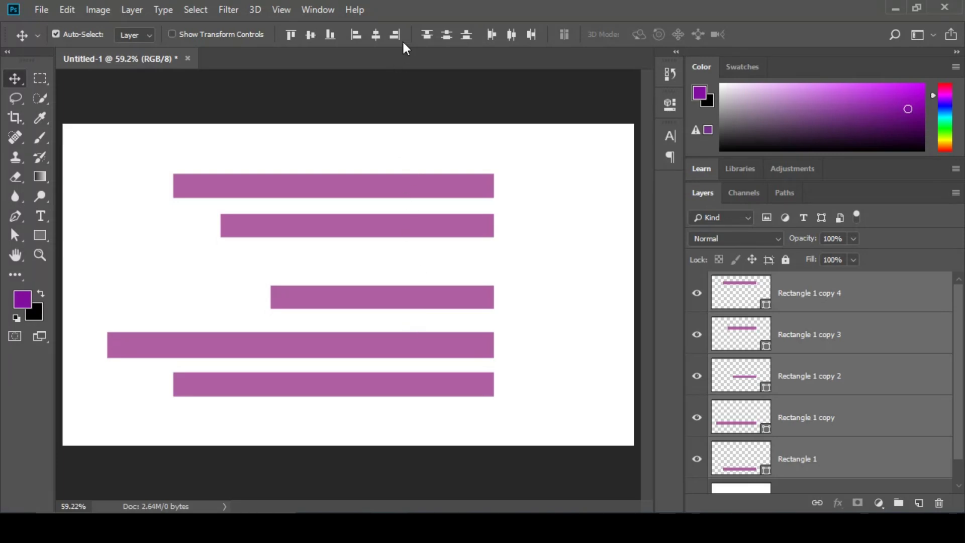
Distribute the five bars evenly down the canvas by their top edges, and then by their vertical centers.
click(420, 37)
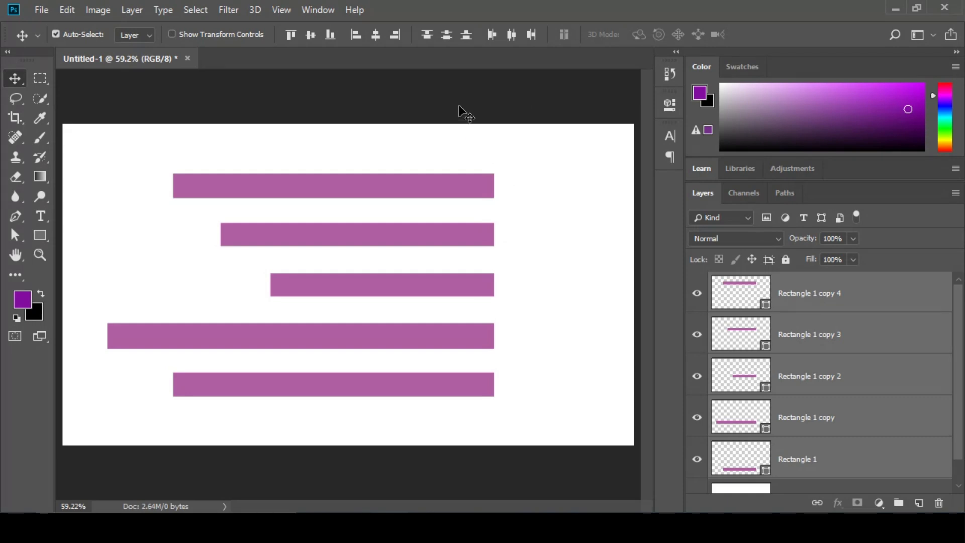
click(450, 36)
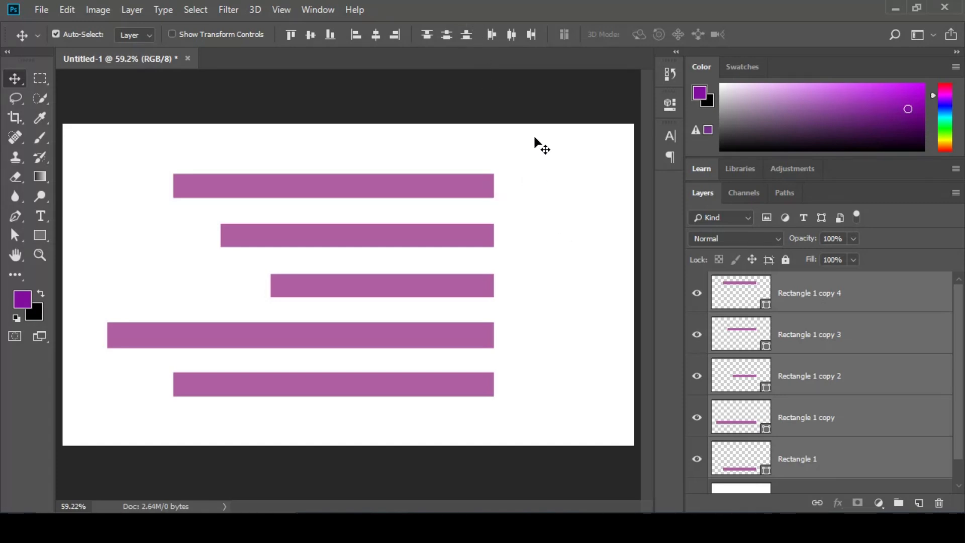
Scale the five bars together to about 82% width and 90% height, and rotate them about 90° so they stand vertically.
drag(538, 132, 184, 405)
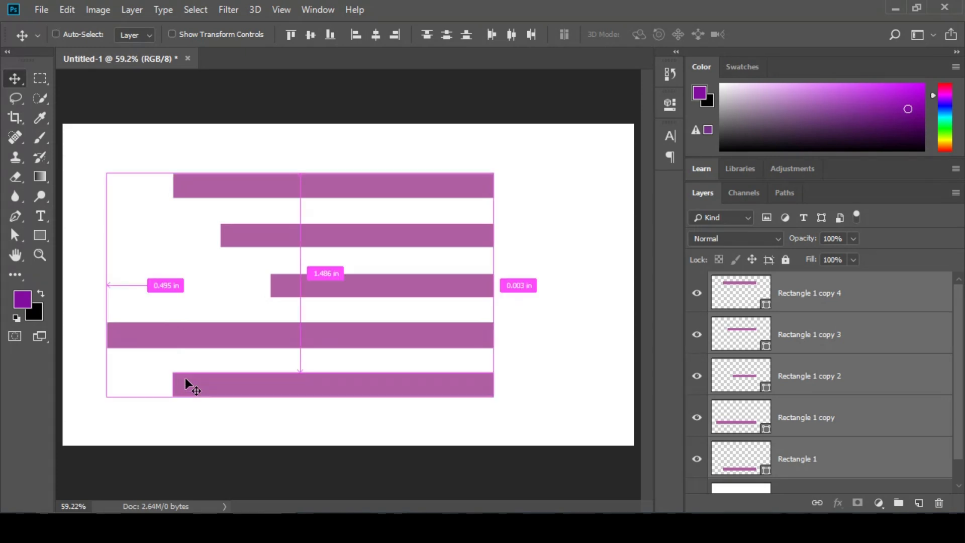
key(ctrl+t)
drag(501, 167, 502, 189)
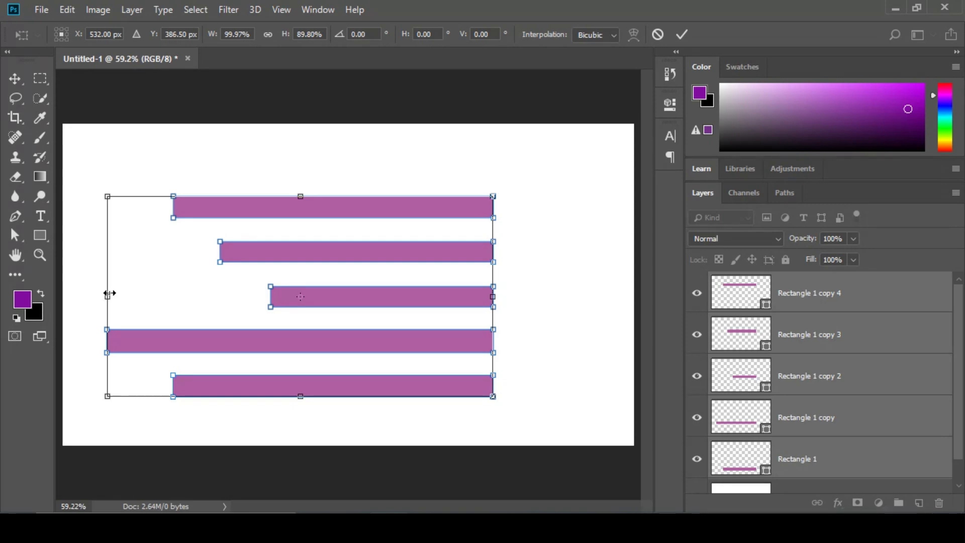
drag(107, 297, 177, 299)
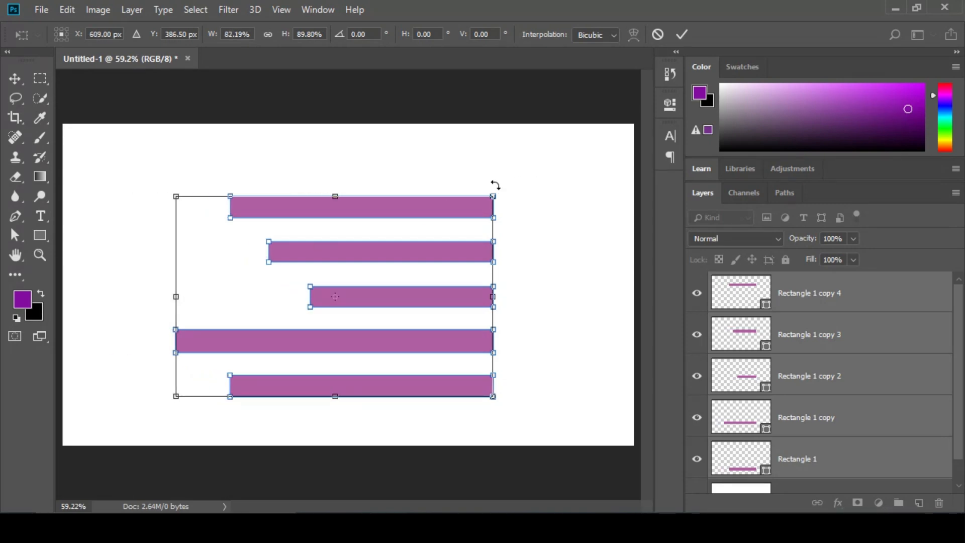
drag(495, 185, 404, 388)
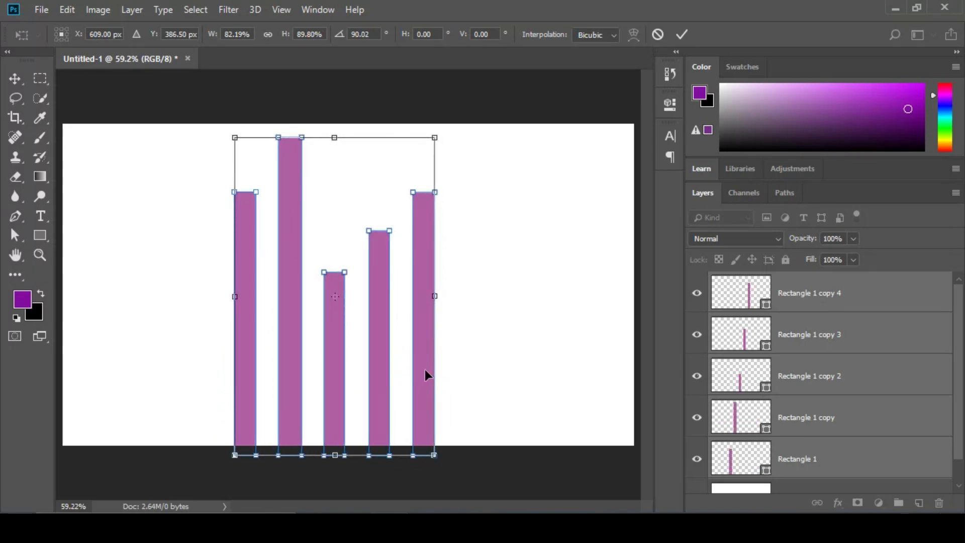
key(Return)
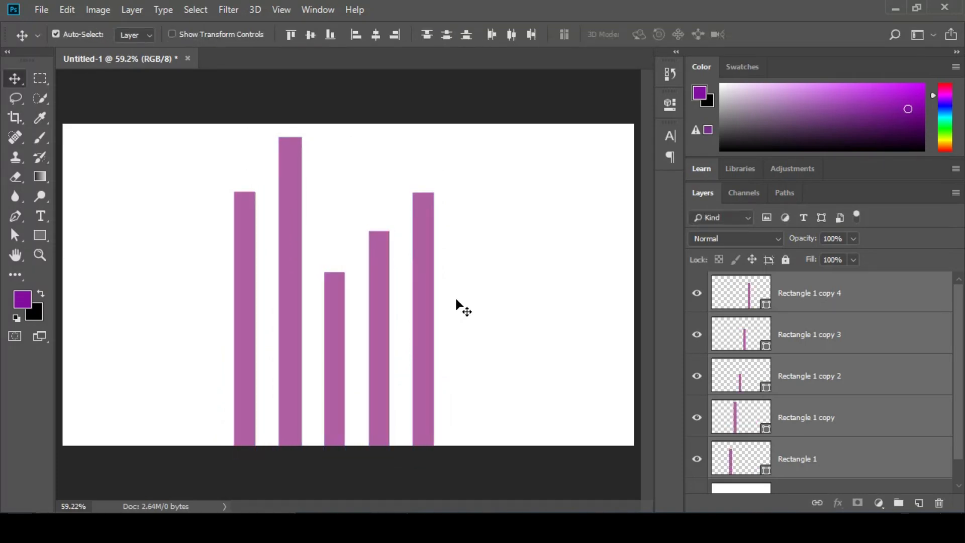
Align the five vertical bars by their top edges, by their vertical centers, and finally by their bottom edges.
drag(208, 149, 487, 443)
click(298, 36)
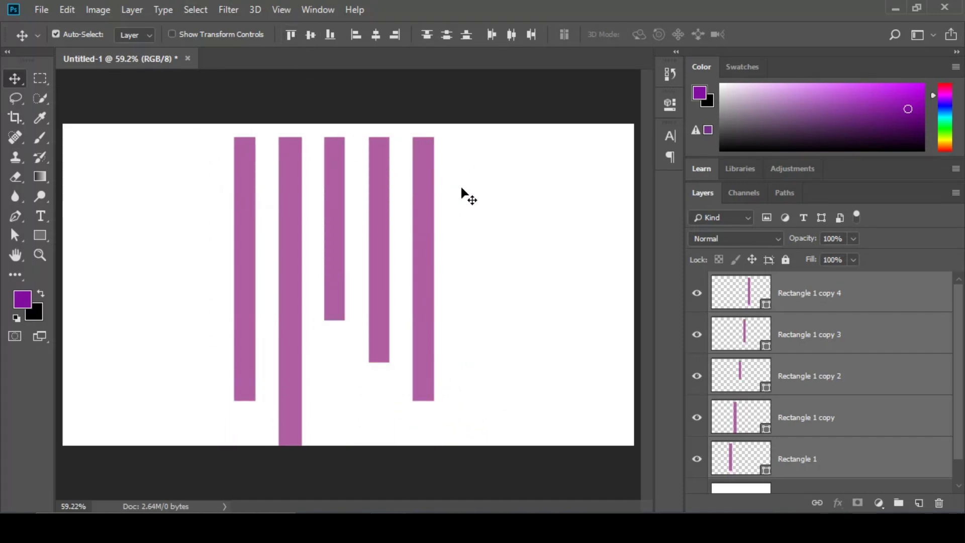
click(310, 34)
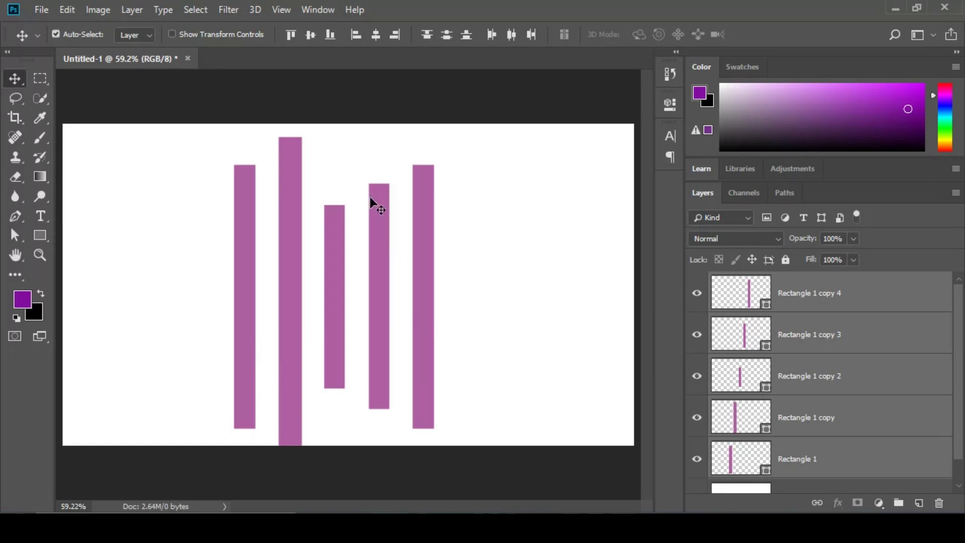
click(332, 34)
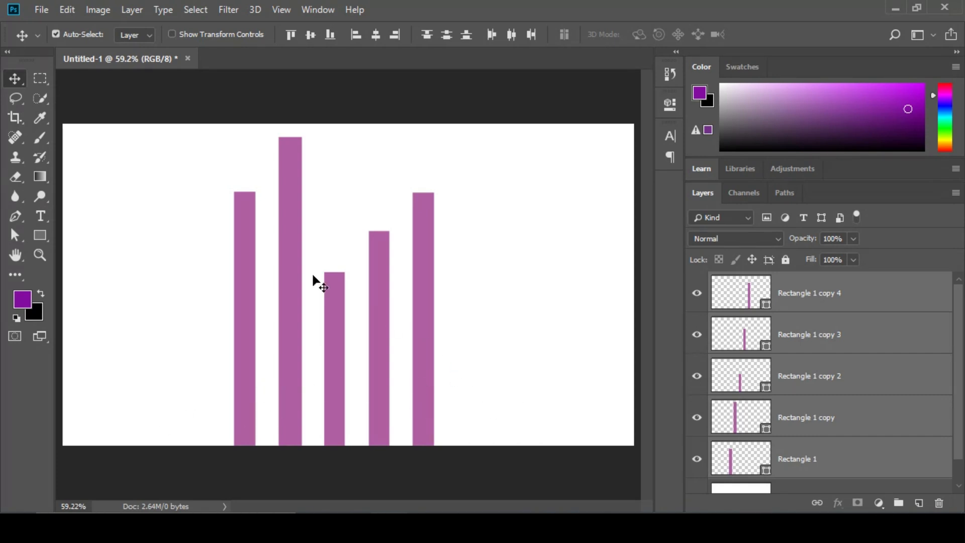
Distribute the five vertical bars evenly across the canvas by left edges, by right edges, and finally by horizontal centers.
drag(202, 159, 557, 435)
click(497, 32)
click(536, 38)
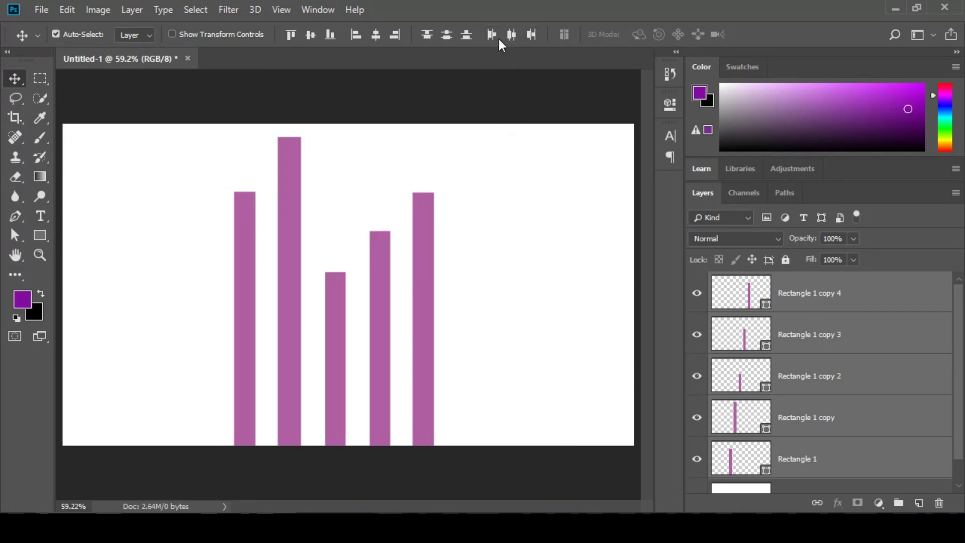
click(517, 33)
Select all five bars and delete them, leaving only the Background layer.
drag(513, 177, 15, 490)
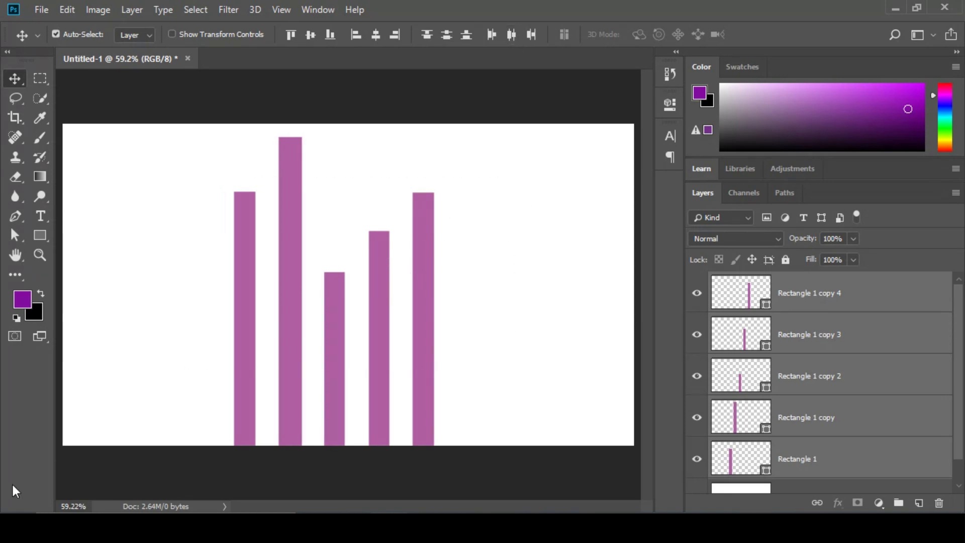
key(Delete)
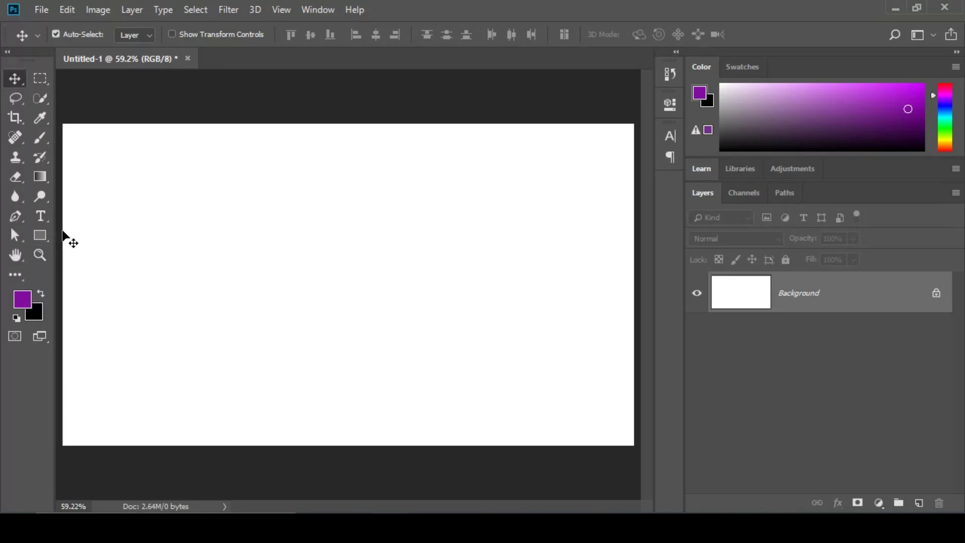
Draw a purple rectangle of about 276 × 256 px near the middle of the canvas with the Rectangle tool.
click(44, 235)
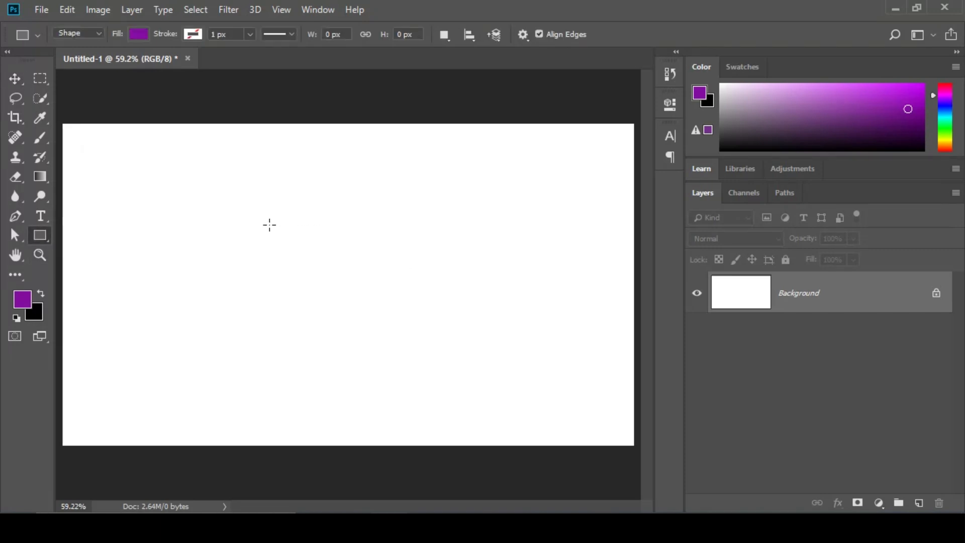
drag(268, 223, 393, 337)
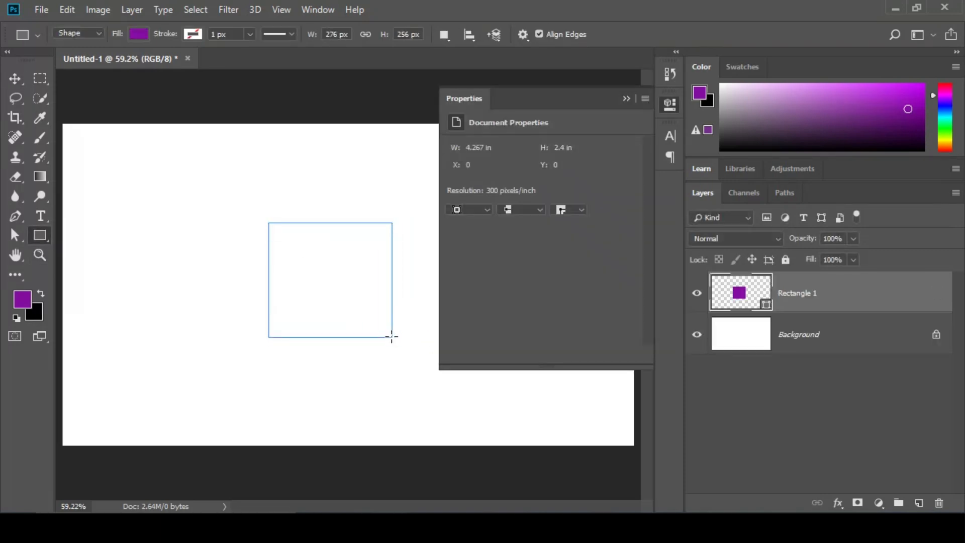
click(626, 99)
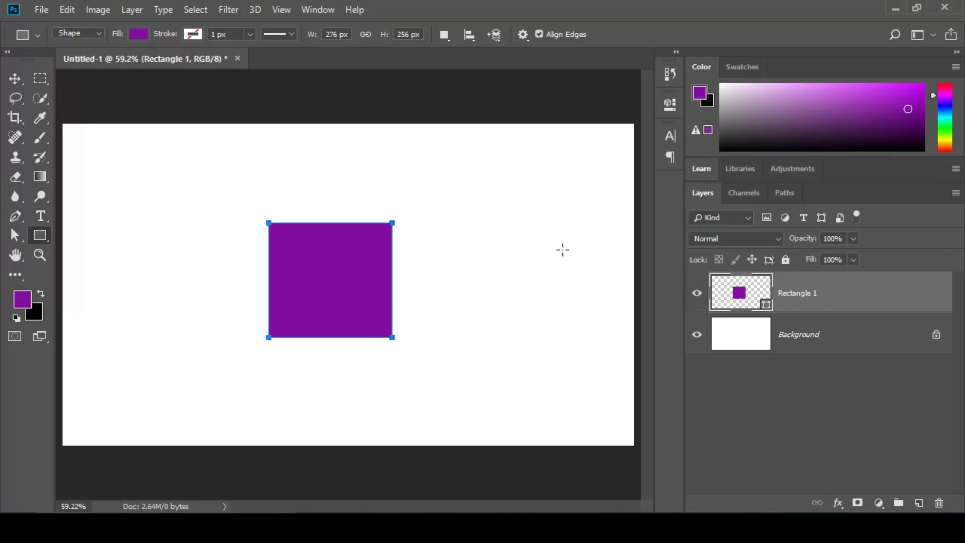
Move the purple rectangle off-center to the upper right area of the canvas.
click(15, 78)
drag(375, 284, 513, 217)
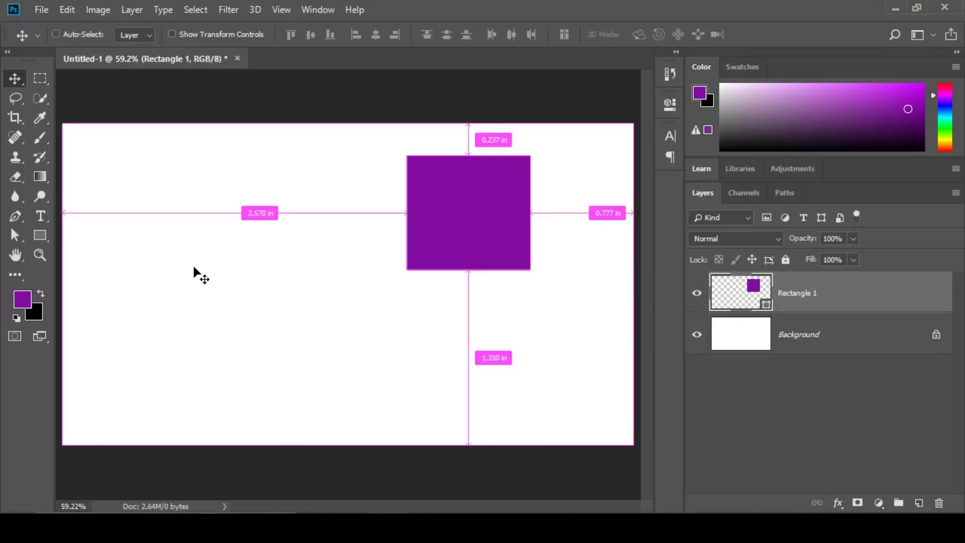
Select the entire canvas, align the purple rectangle to its vertical and horizontal centers, and deselect.
key(ctrl+a)
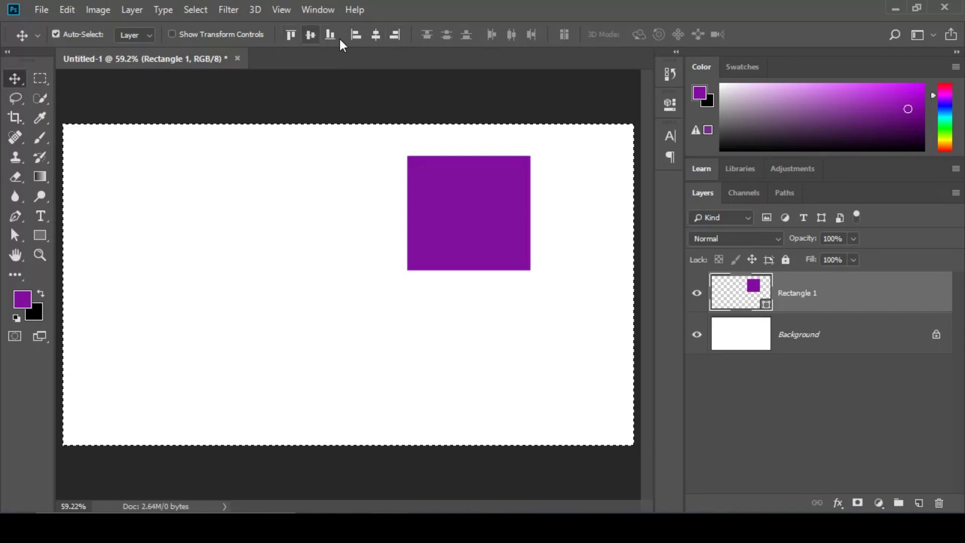
click(310, 36)
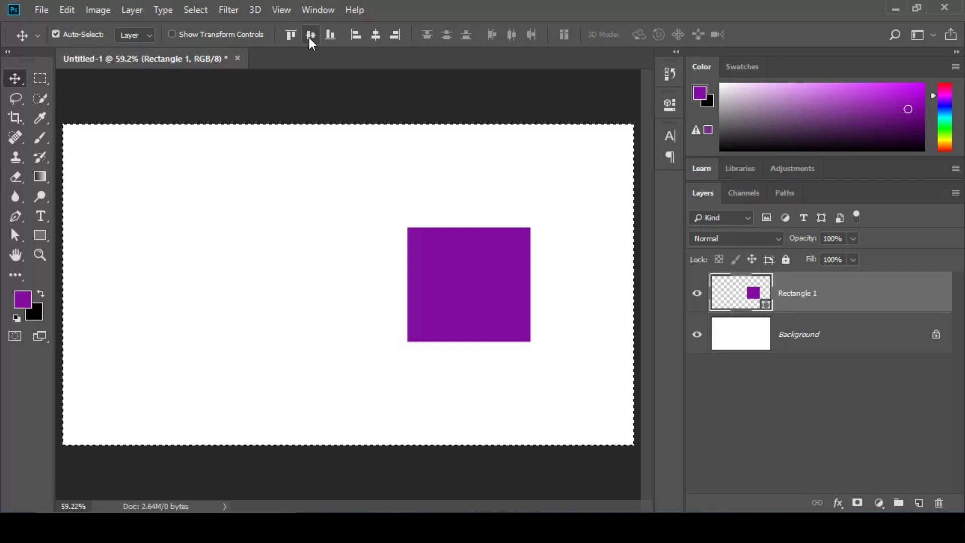
click(381, 39)
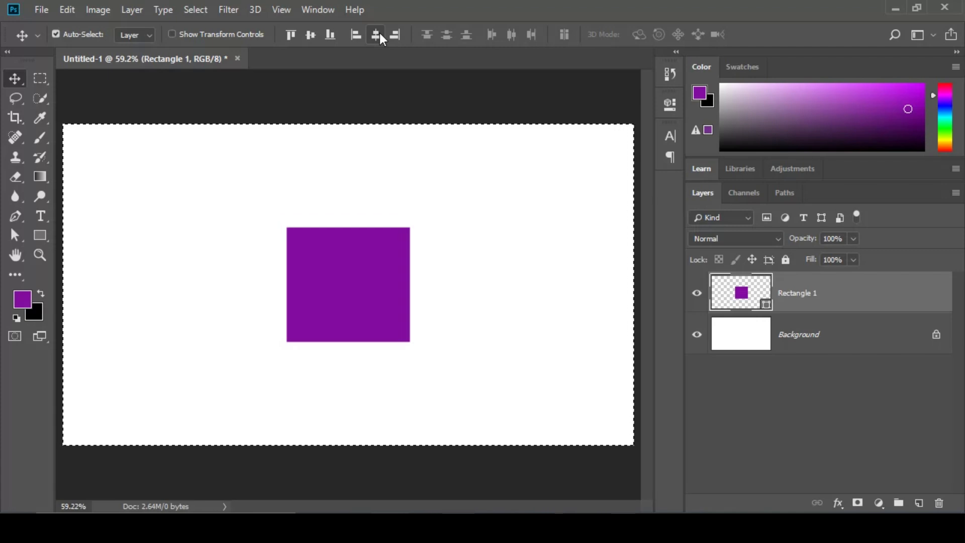
key(ctrl)
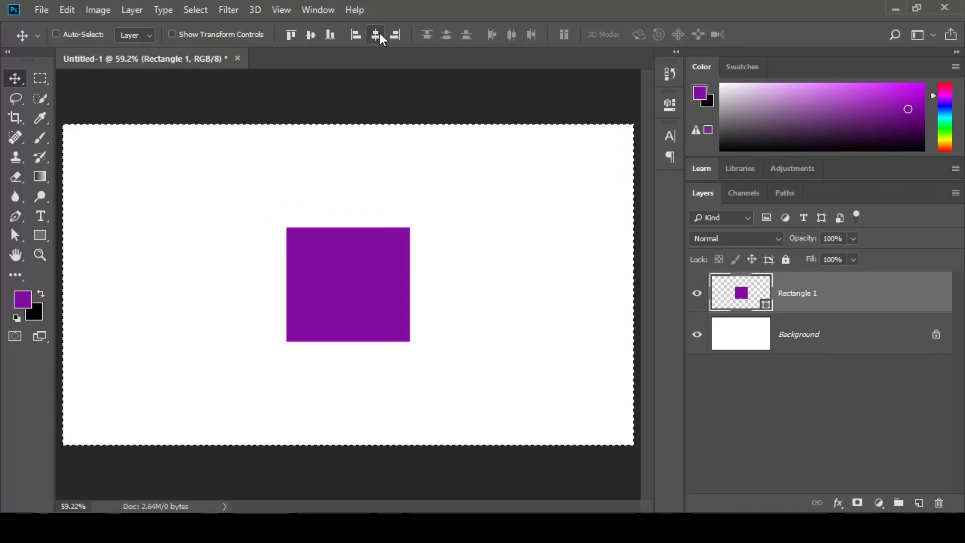
key(ctrl+d)
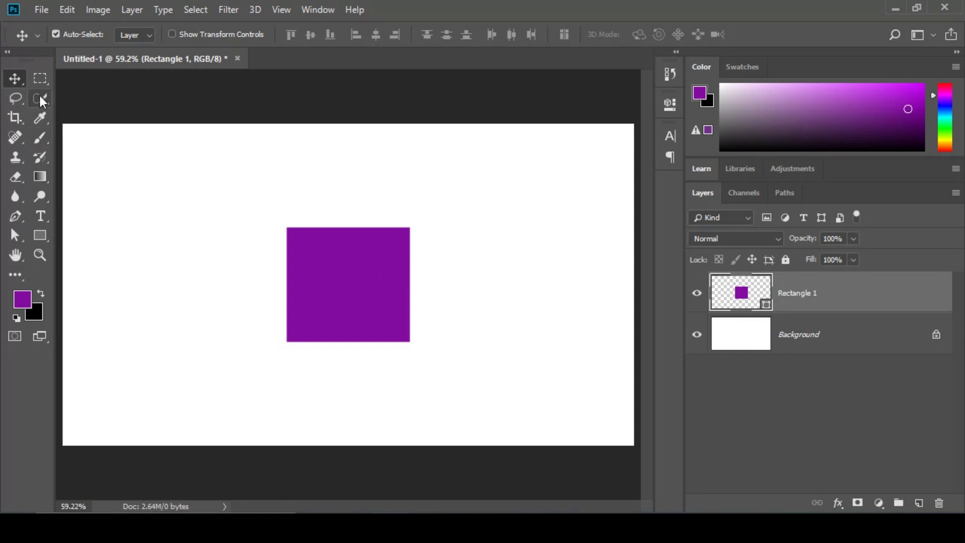
Make a tall rectangular marquee selection on the left half of the canvas, slightly overlapping the purple rectangle, and return to the Move tool.
click(40, 79)
drag(106, 164, 327, 397)
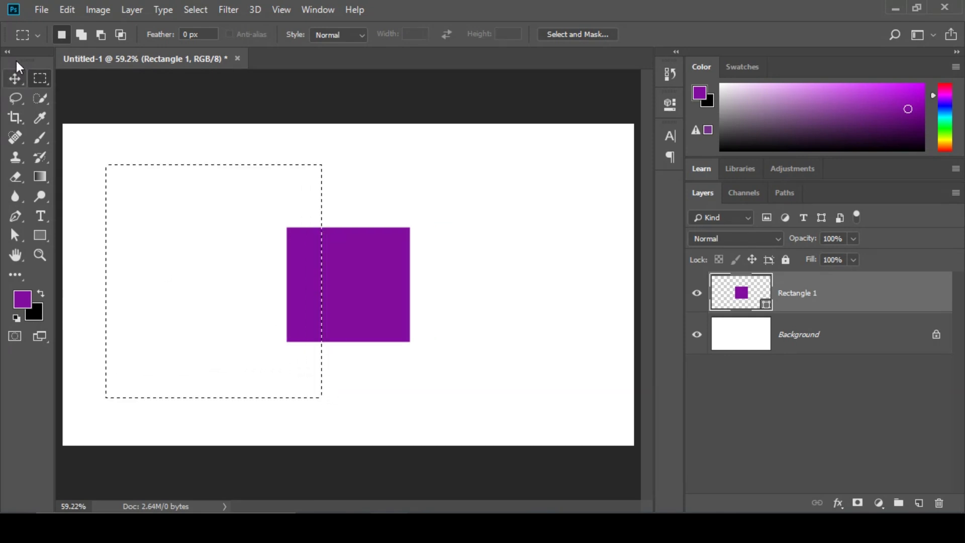
click(15, 79)
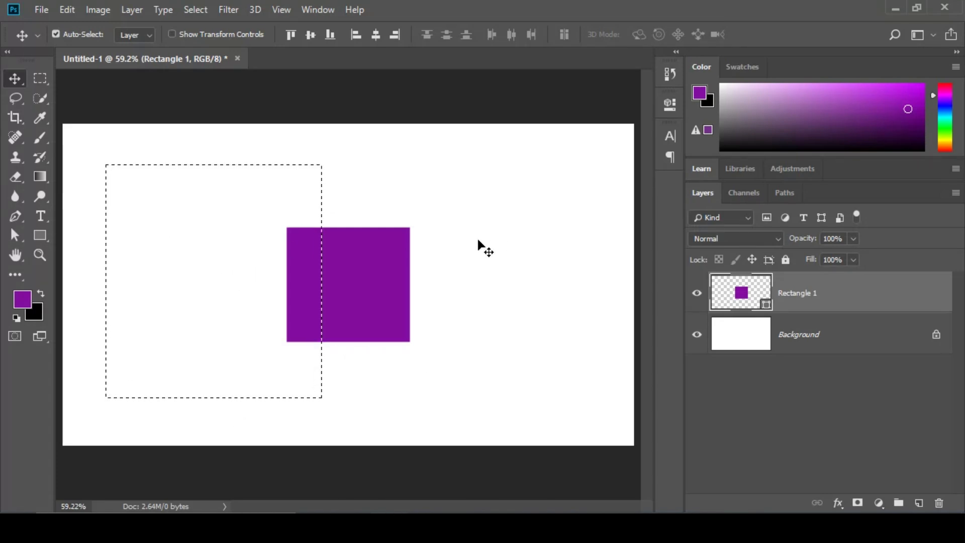
key(ctrl+a)
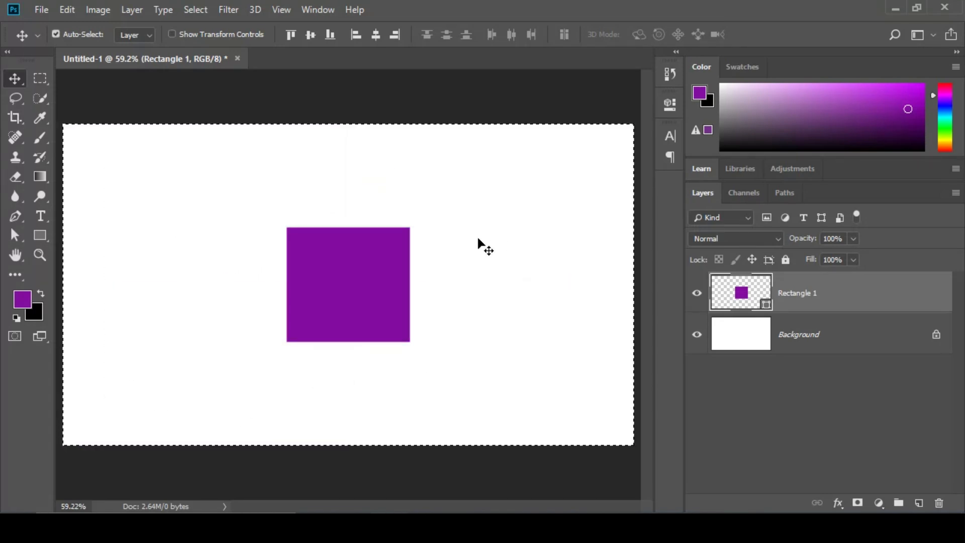
key(ctrl+z)
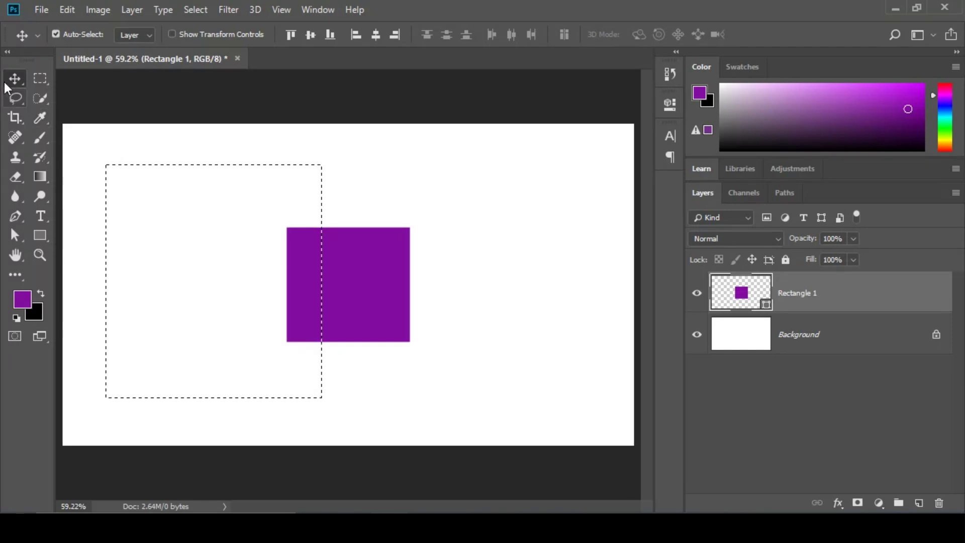
Align the purple rectangle to the vertical and horizontal centers of the marquee selection, and clear the selection.
click(307, 39)
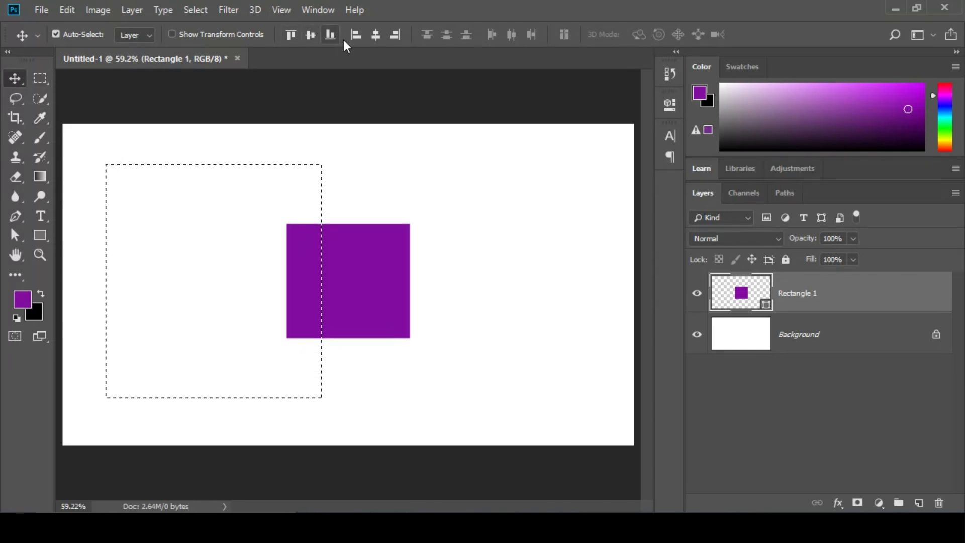
click(376, 37)
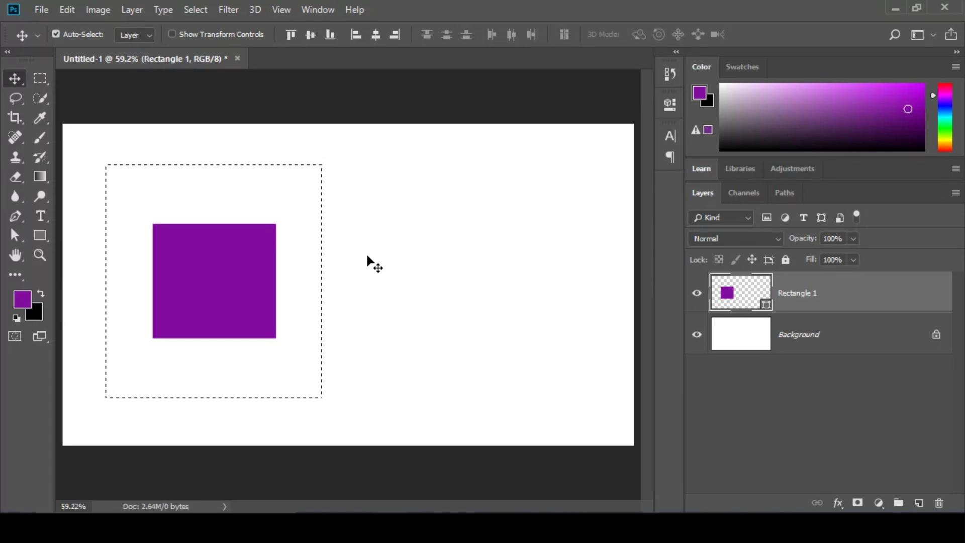
key(ctrl)
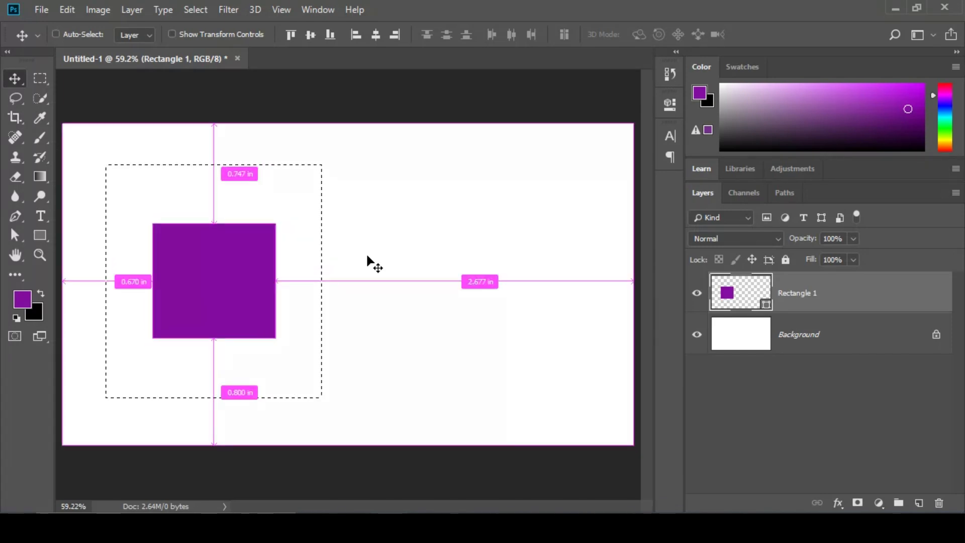
key(ctrl+d)
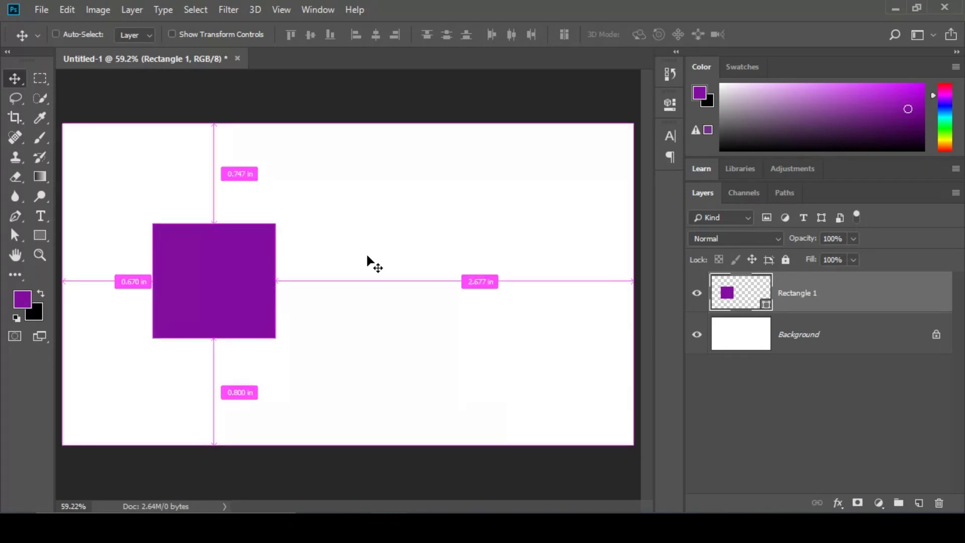
Re-center the purple rectangle both vertically and horizontally on the full canvas using a whole-canvas selection, and deselect.
key(ctrl+a)
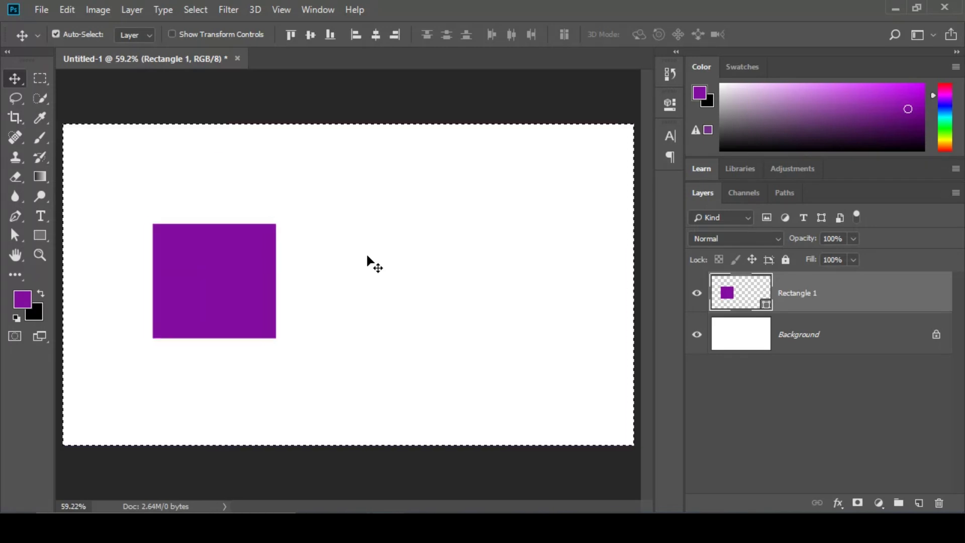
click(308, 35)
click(374, 35)
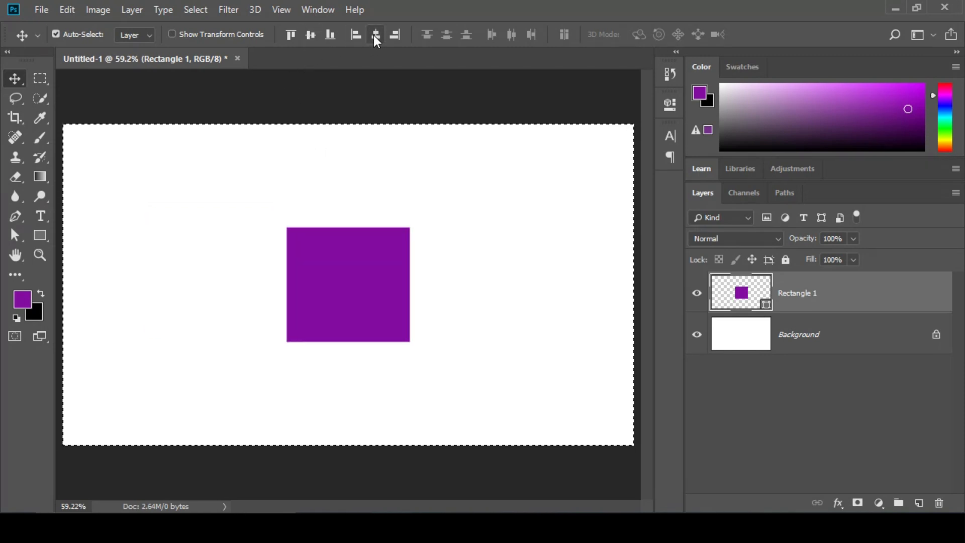
key(ctrl+d)
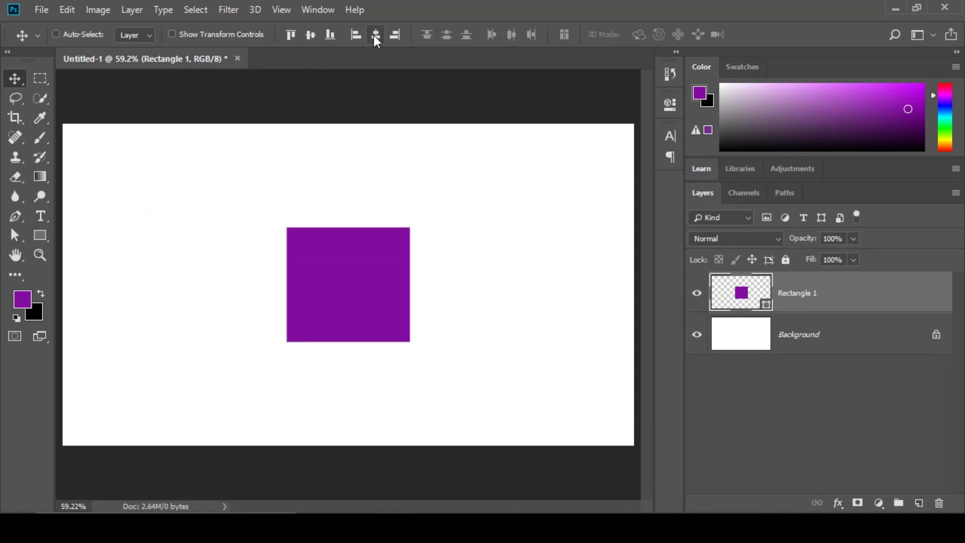